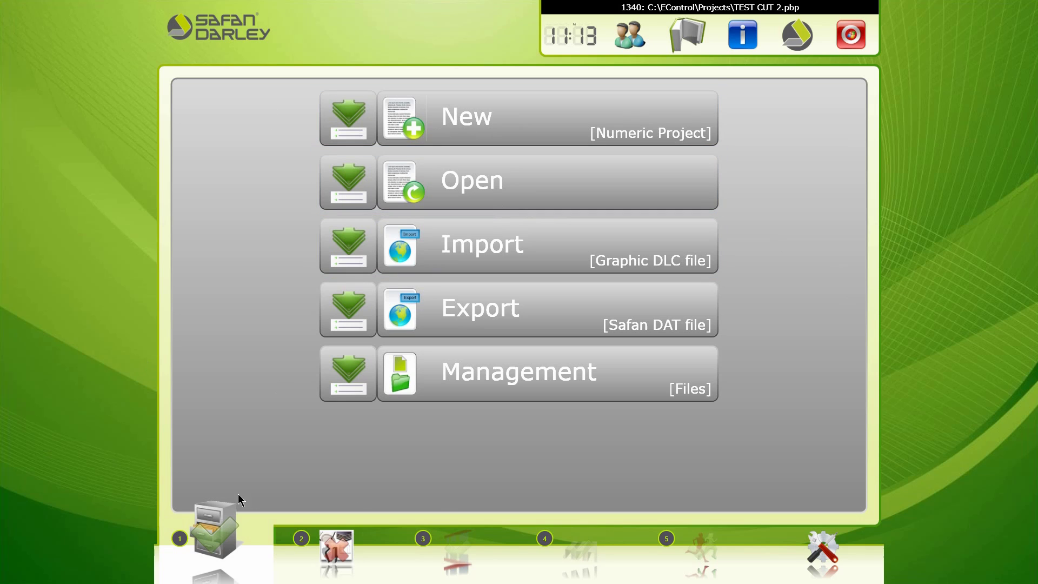
Start a new numeric project and enter 'Test Bend' as its name, correcting a typo
{"action": "left_click", "coordinate": [474, 120]}
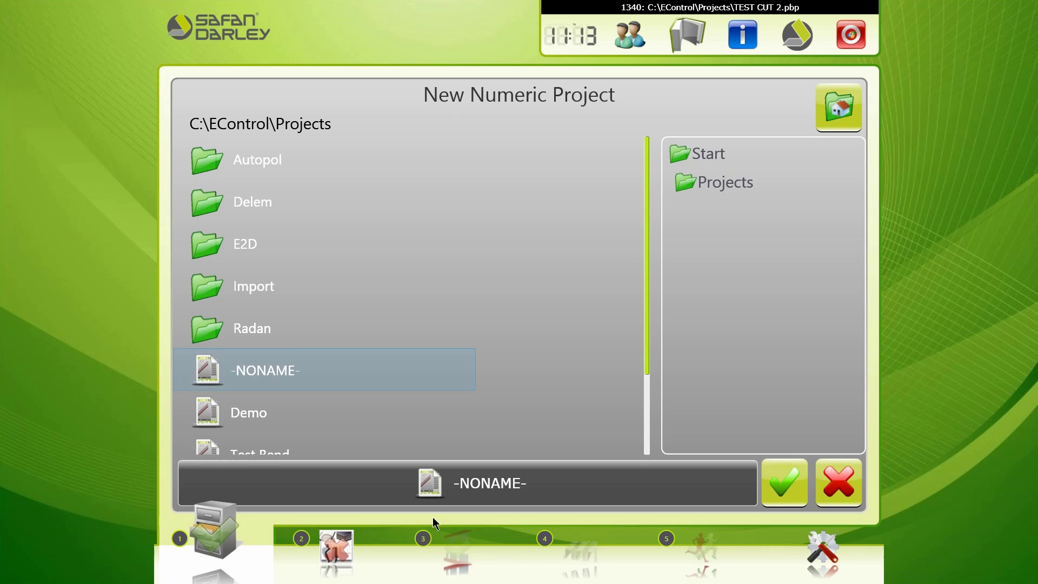
{"action": "left_click", "coordinate": [501, 485]}
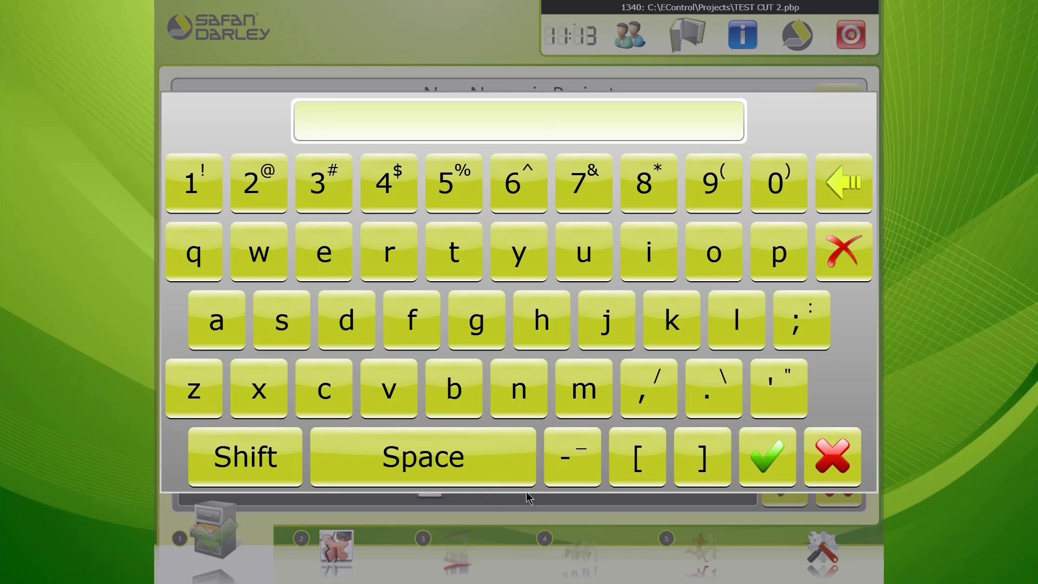
{"action": "left_click", "coordinate": [541, 130]}
{"action": "type", "text": "Test"}
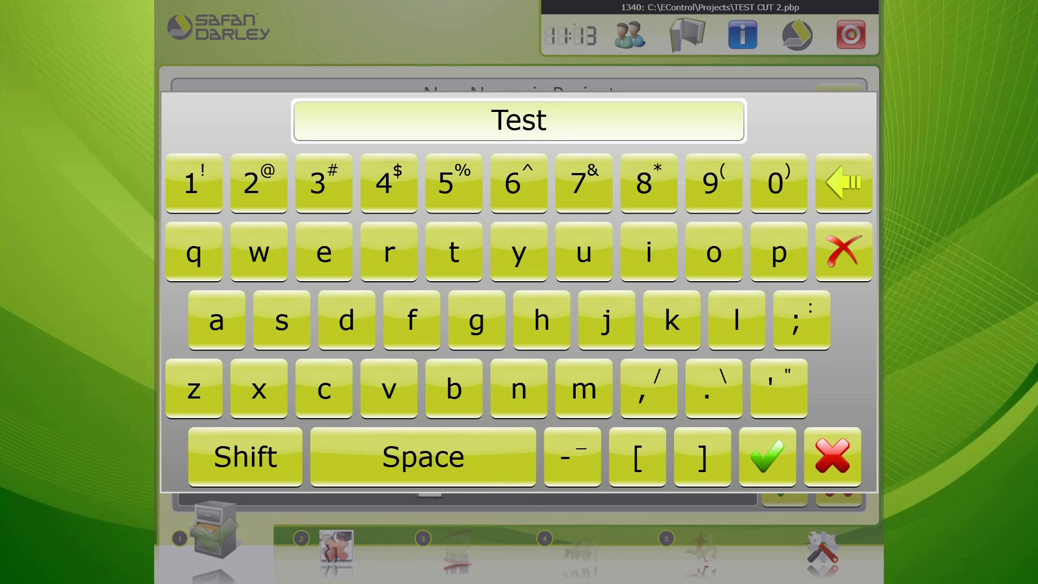
{"action": "type", "text": " P"}
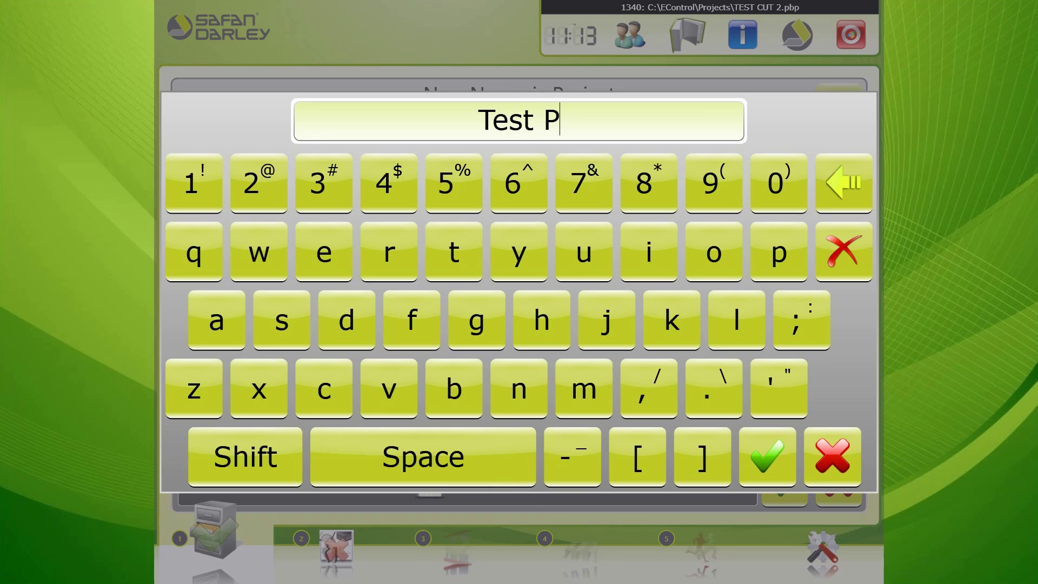
{"action": "key", "text": "BackSpace"}
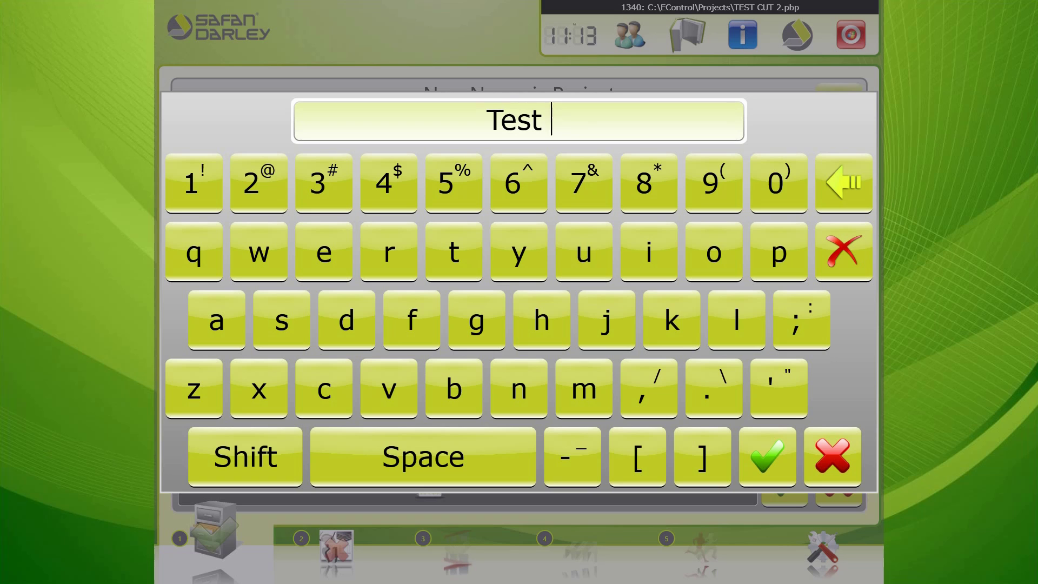
{"action": "type", "text": "Bend"}
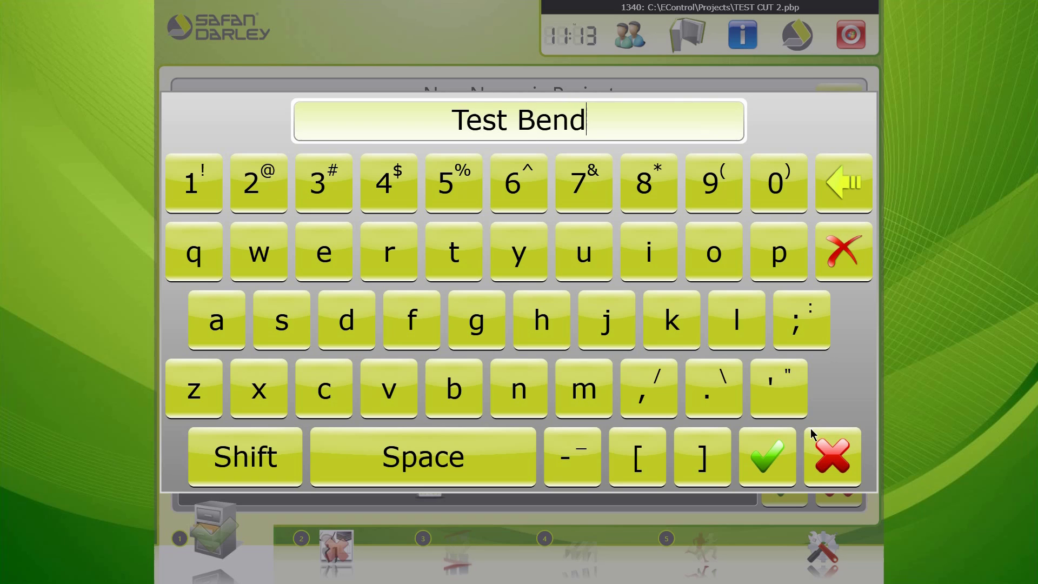
{"action": "left_click", "coordinate": [749, 469]}
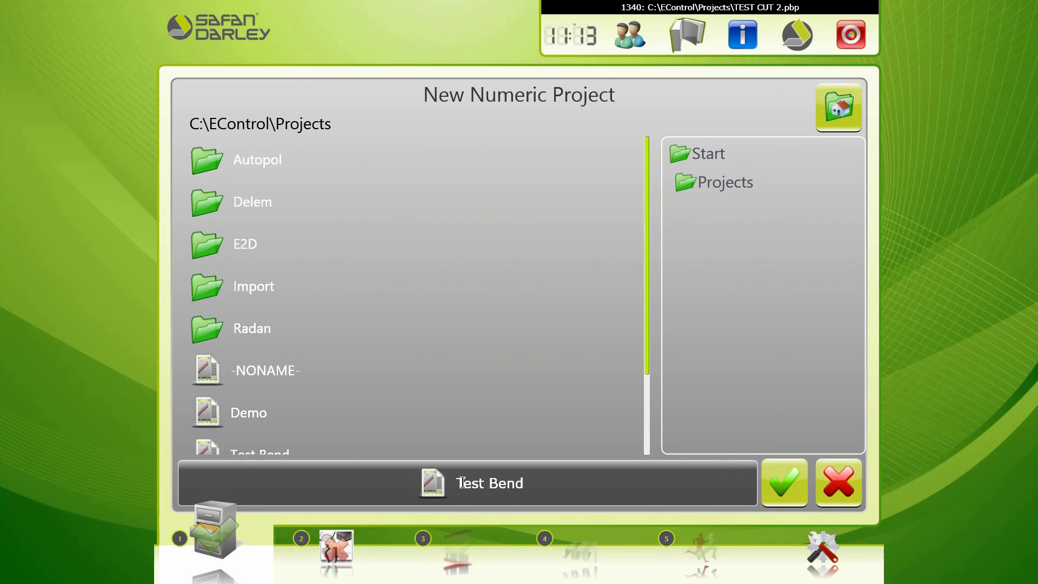
Create the Test Bend project, confirming it should overwrite the existing Test Bend file
{"action": "left_click", "coordinate": [790, 485]}
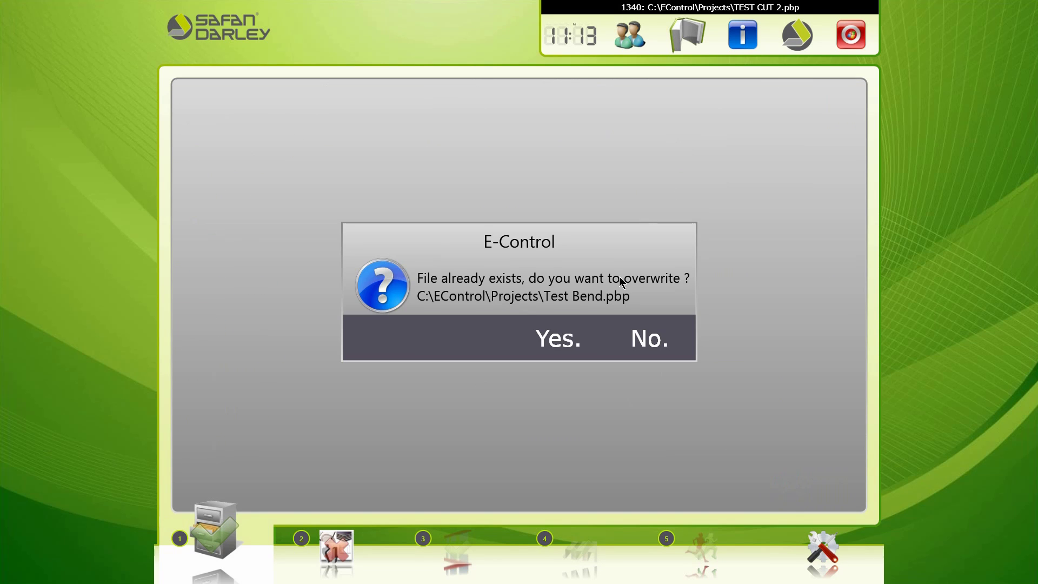
{"action": "left_click", "coordinate": [559, 341]}
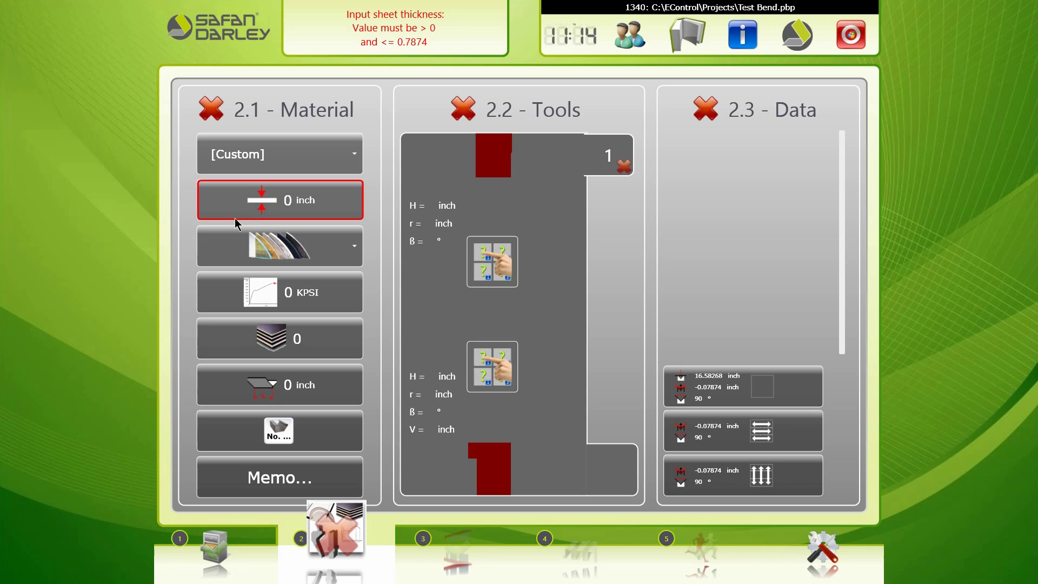
Enter .045 on the keypad so the sheet thickness becomes 0.045 inch
{"action": "left_click", "coordinate": [258, 203]}
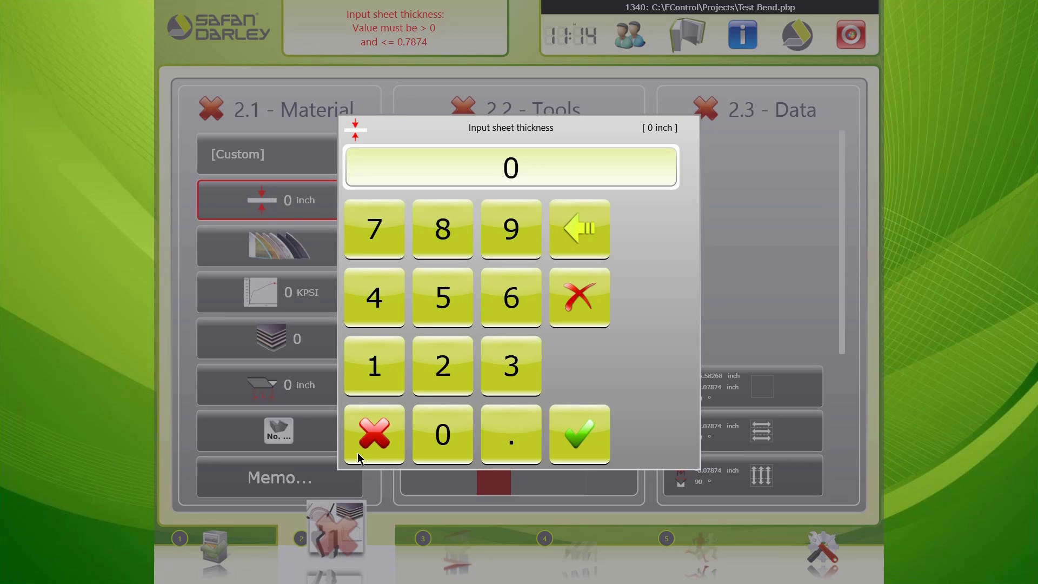
{"action": "left_click", "coordinate": [497, 436]}
{"action": "left_click", "coordinate": [440, 444]}
{"action": "left_click", "coordinate": [374, 297]}
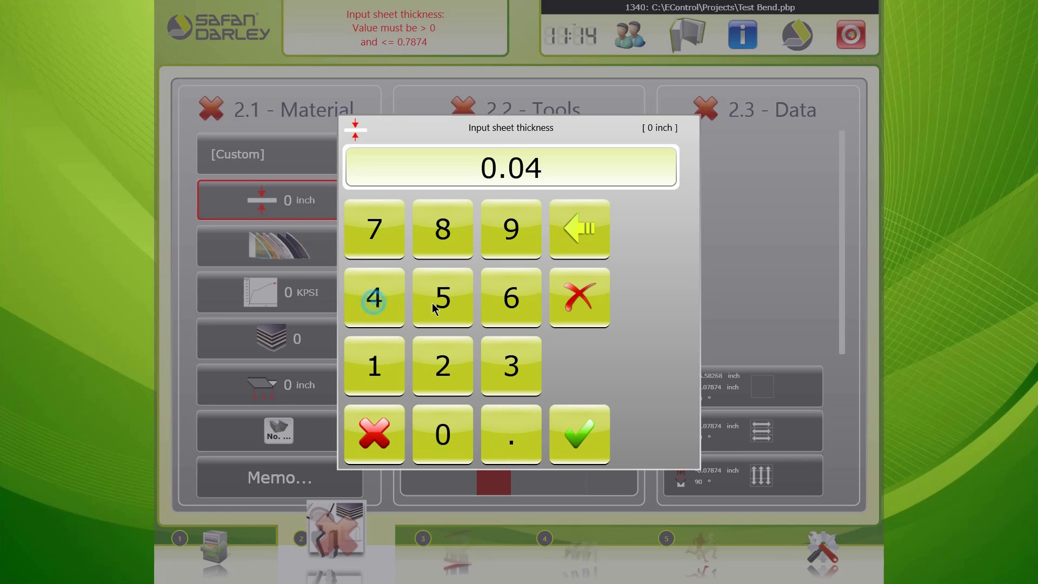
{"action": "left_click", "coordinate": [439, 298]}
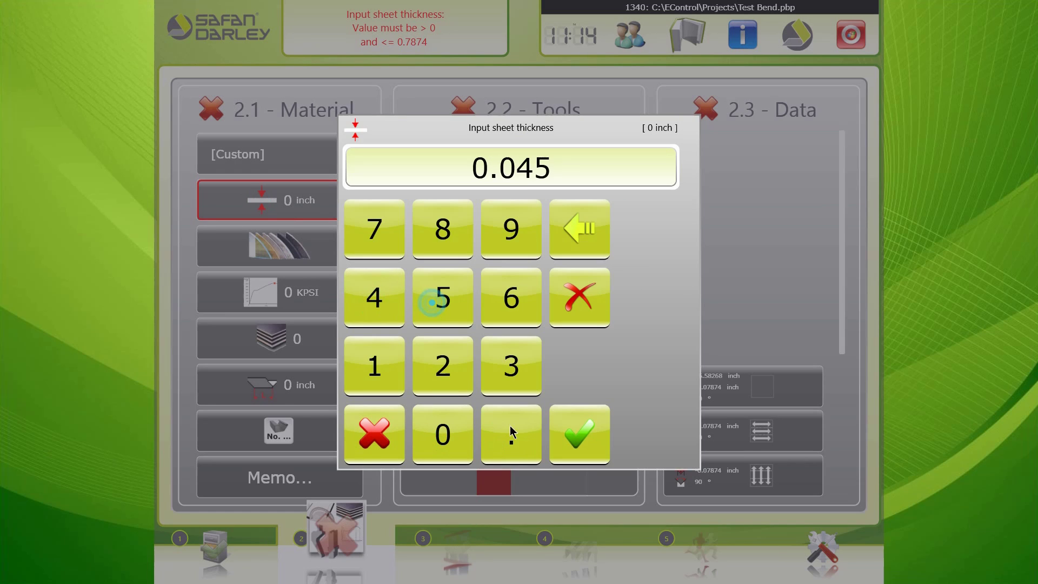
{"action": "left_click", "coordinate": [582, 436]}
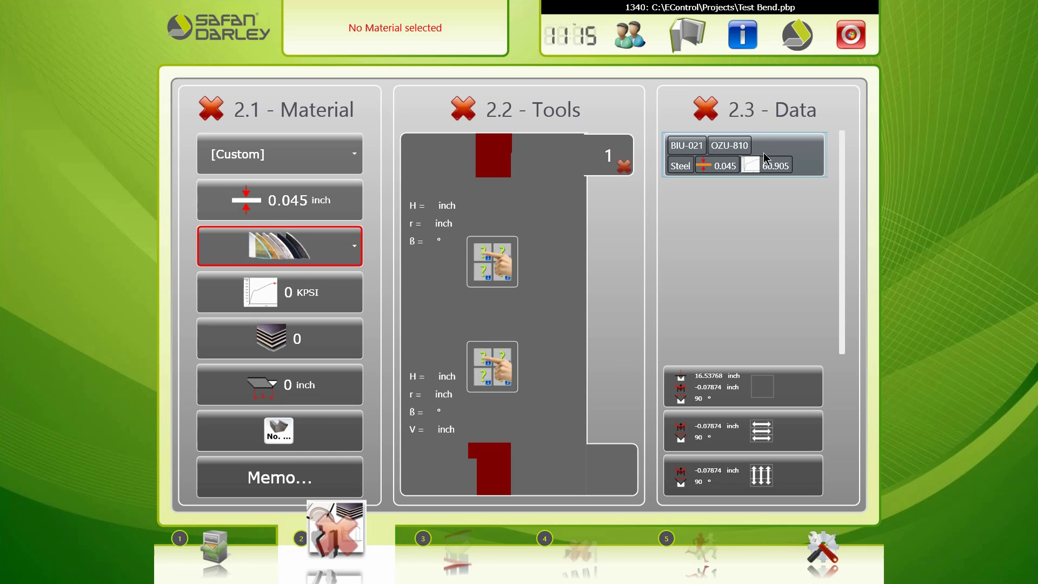
Apply the suggested Steel data card with BIU-021 punch and OZU-810 die
{"action": "left_click", "coordinate": [765, 158]}
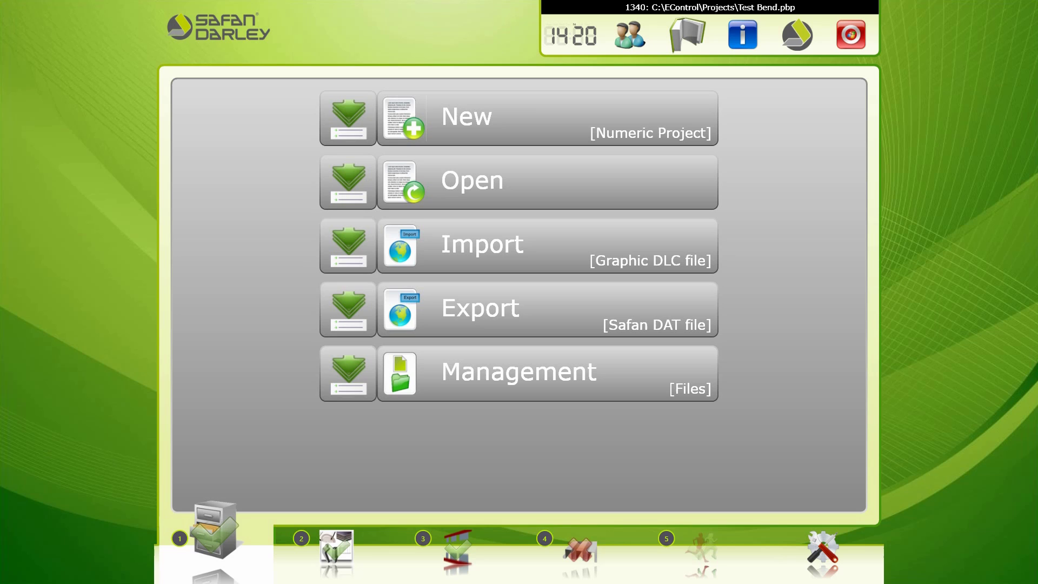
Create a new numeric project named 'Test 2' and open its setup
{"action": "left_click", "coordinate": [479, 113]}
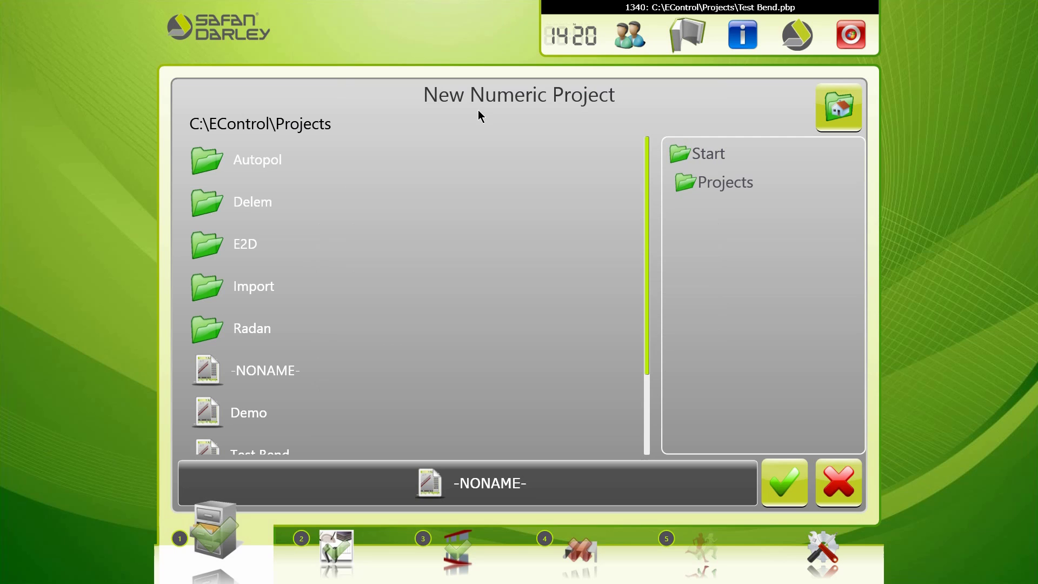
{"action": "left_click", "coordinate": [534, 483]}
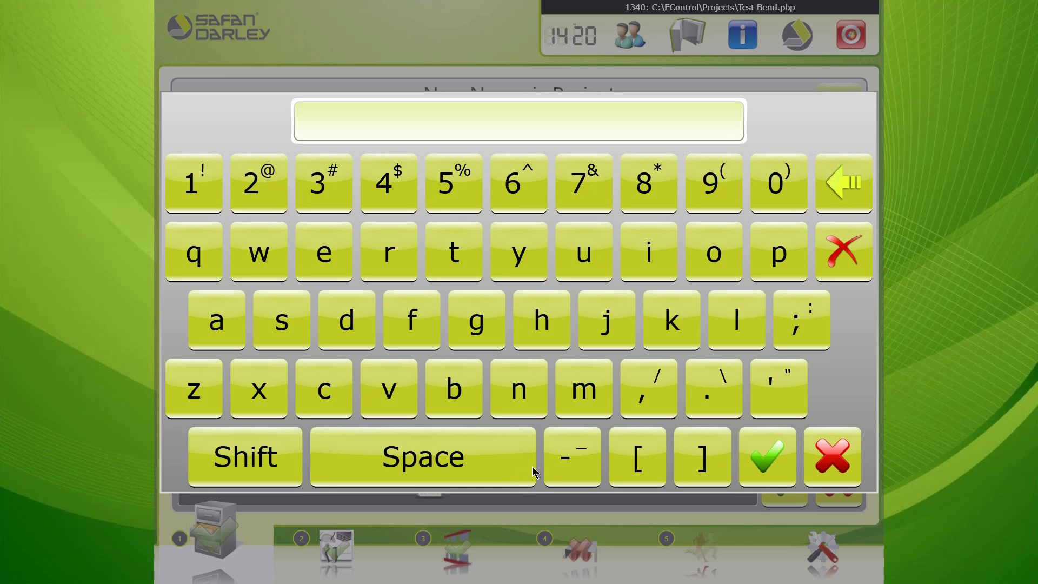
{"action": "left_click", "coordinate": [471, 115]}
{"action": "type", "text": "Test "}
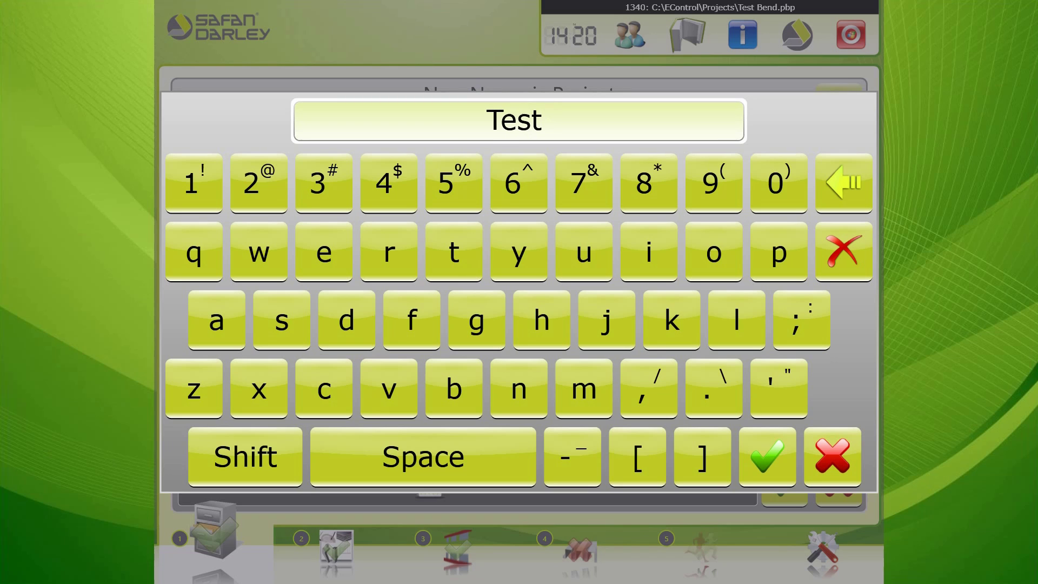
{"action": "type", "text": "2"}
{"action": "left_click", "coordinate": [776, 465]}
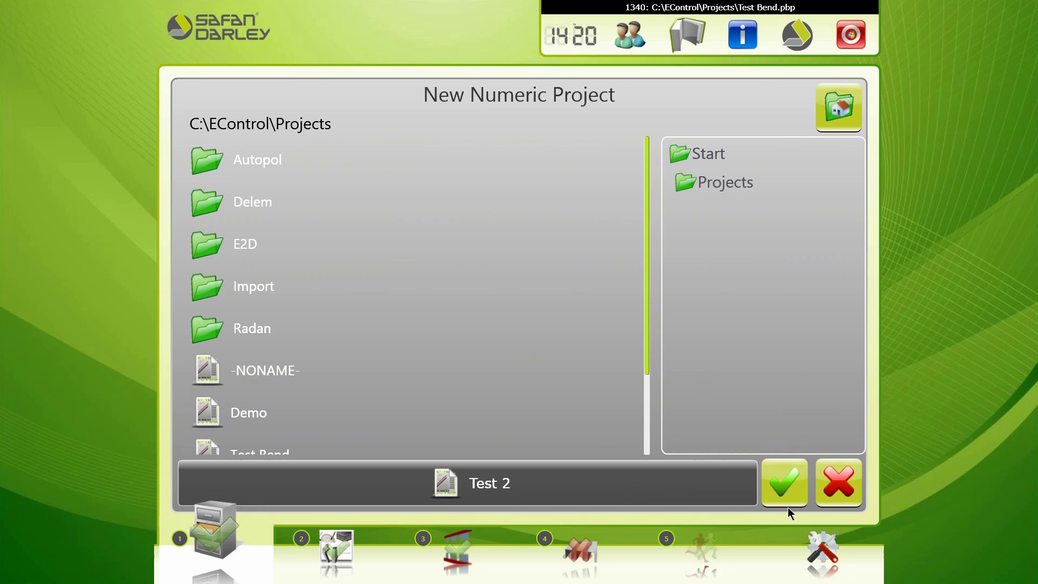
{"action": "left_click", "coordinate": [773, 477]}
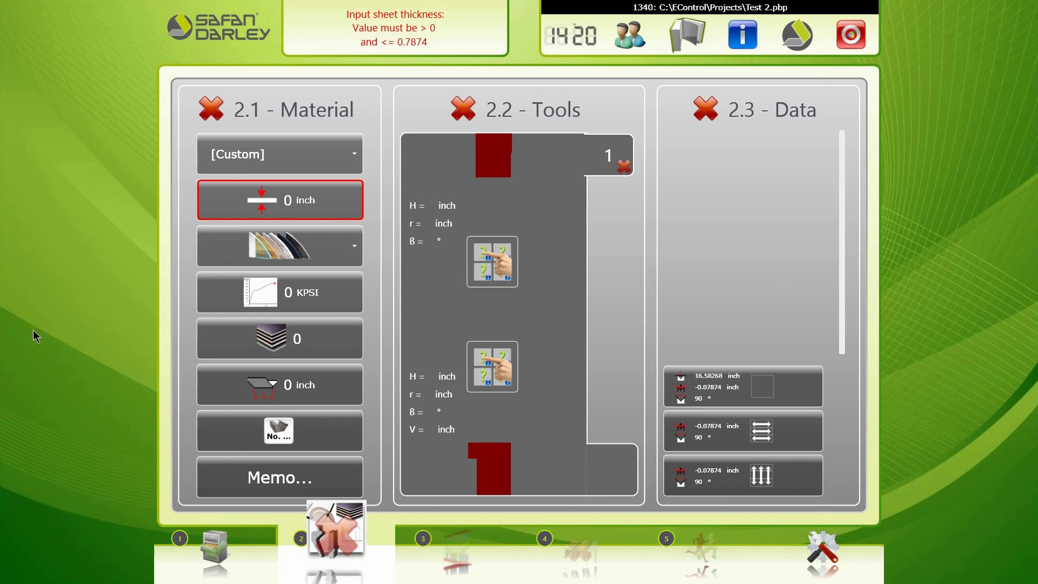
Enter .058 on the keypad so Test 2's sheet thickness reads 0.058 inch
{"action": "left_click", "coordinate": [328, 205]}
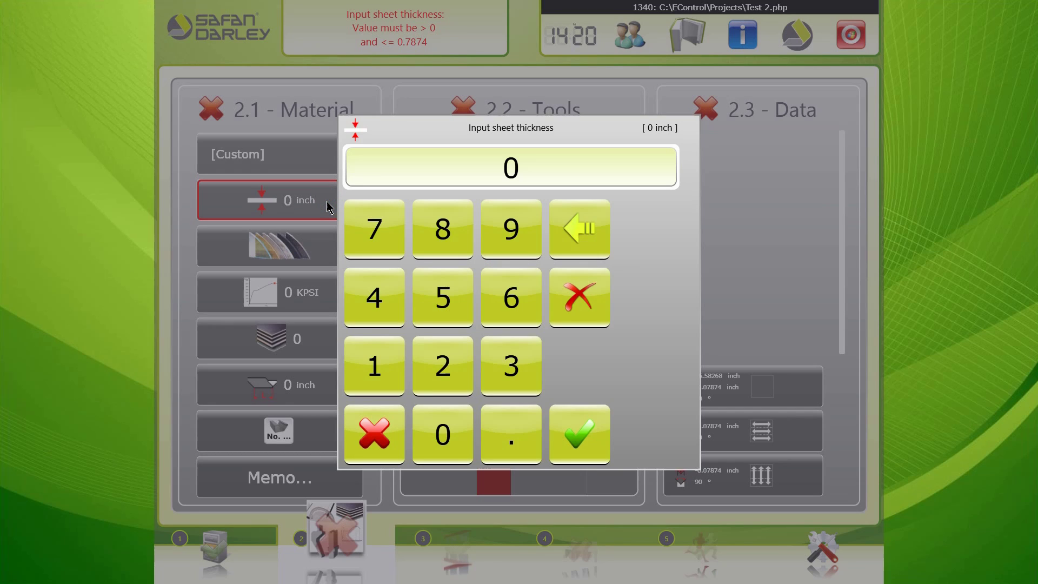
{"action": "left_click", "coordinate": [513, 435]}
{"action": "left_click", "coordinate": [457, 434]}
{"action": "left_click", "coordinate": [437, 317]}
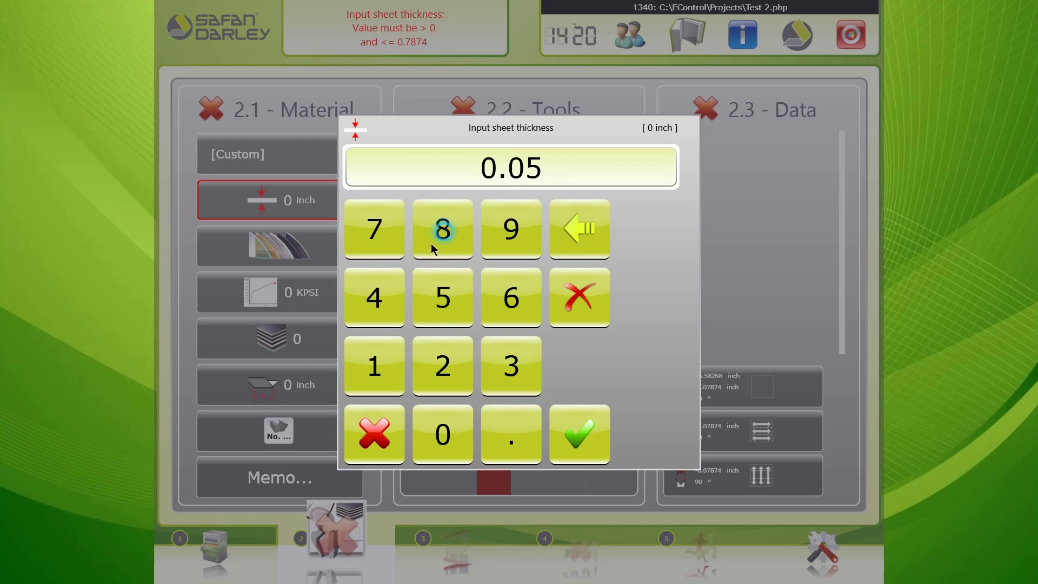
{"action": "left_click", "coordinate": [434, 241]}
{"action": "left_click", "coordinate": [595, 435]}
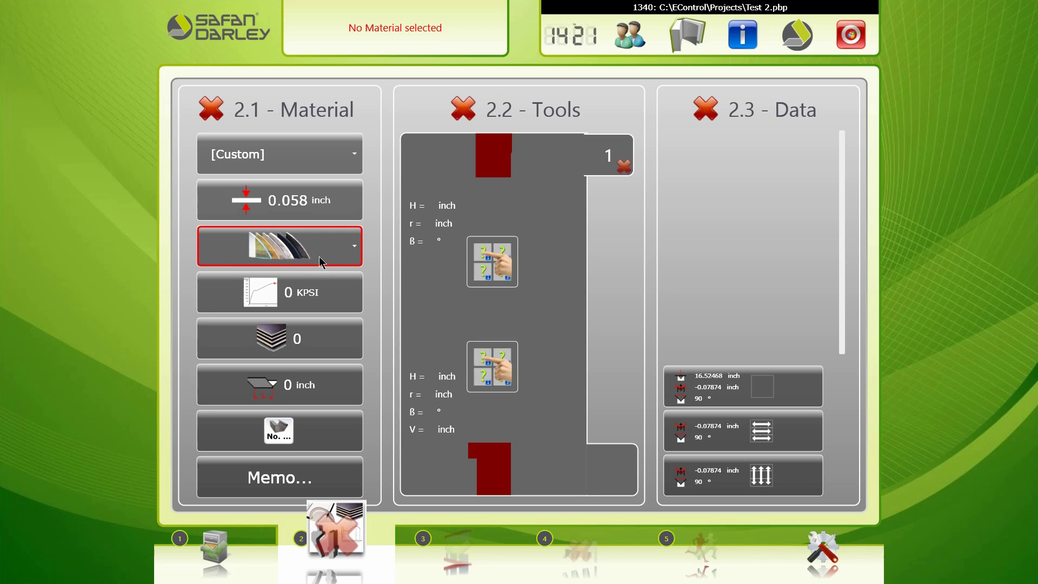
Choose Steel as the material and enter a 4 inch profile bending length
{"action": "left_click", "coordinate": [350, 246]}
{"action": "left_click", "coordinate": [407, 253]}
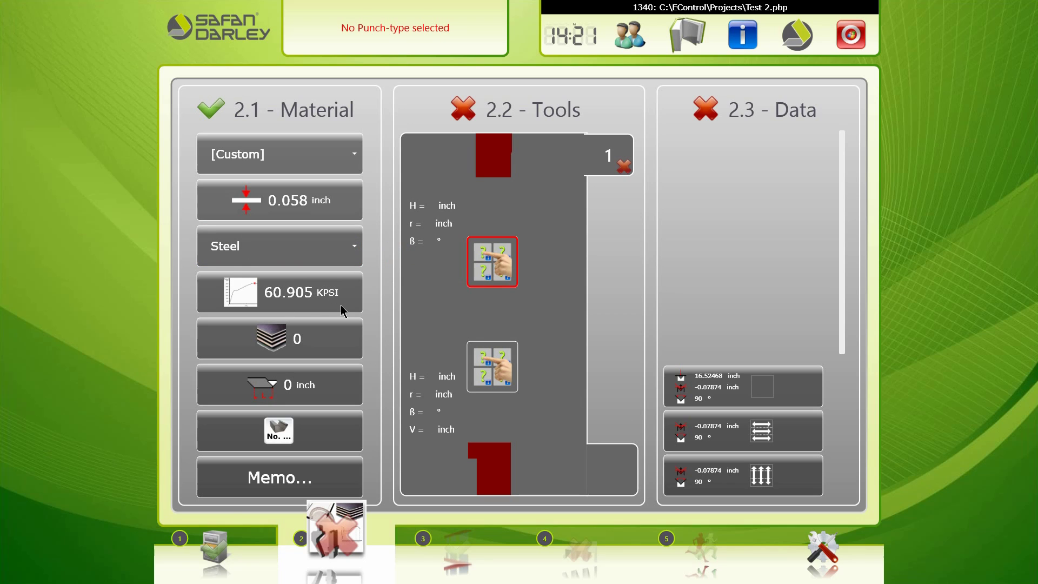
{"action": "left_click", "coordinate": [265, 396]}
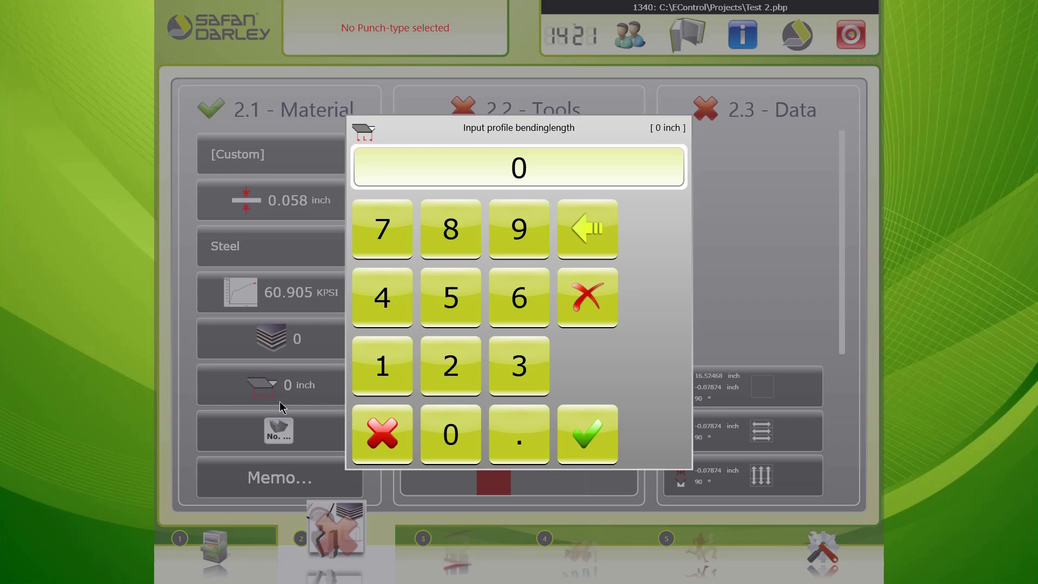
{"action": "left_click", "coordinate": [377, 298]}
{"action": "left_click", "coordinate": [586, 436]}
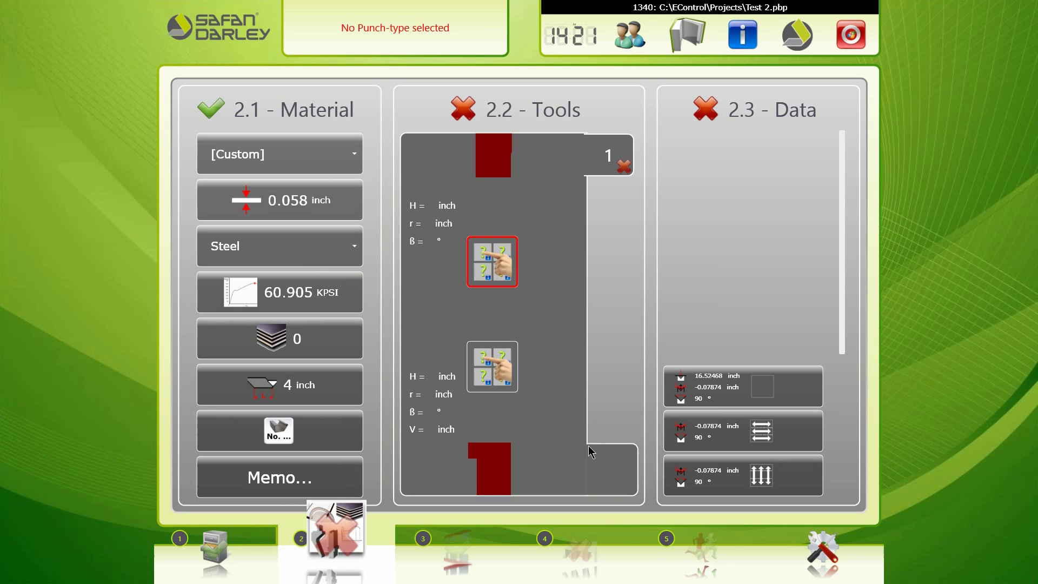
Select BIU-021 as the punch and OZU-052 as the die in 2.2 Tools
{"action": "left_click", "coordinate": [500, 265]}
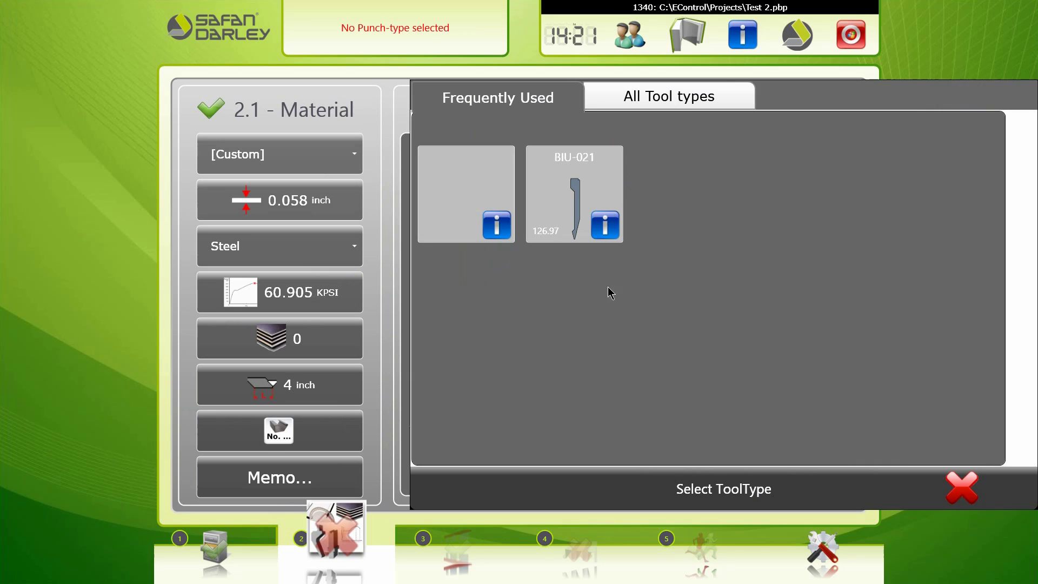
{"action": "left_click", "coordinate": [575, 161]}
{"action": "left_click", "coordinate": [494, 365]}
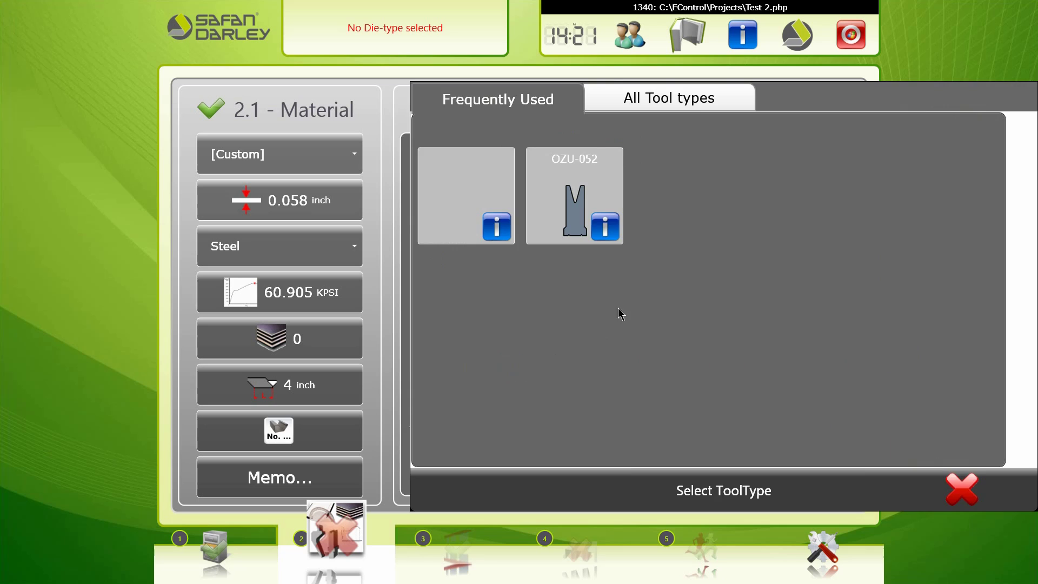
{"action": "left_click", "coordinate": [553, 200]}
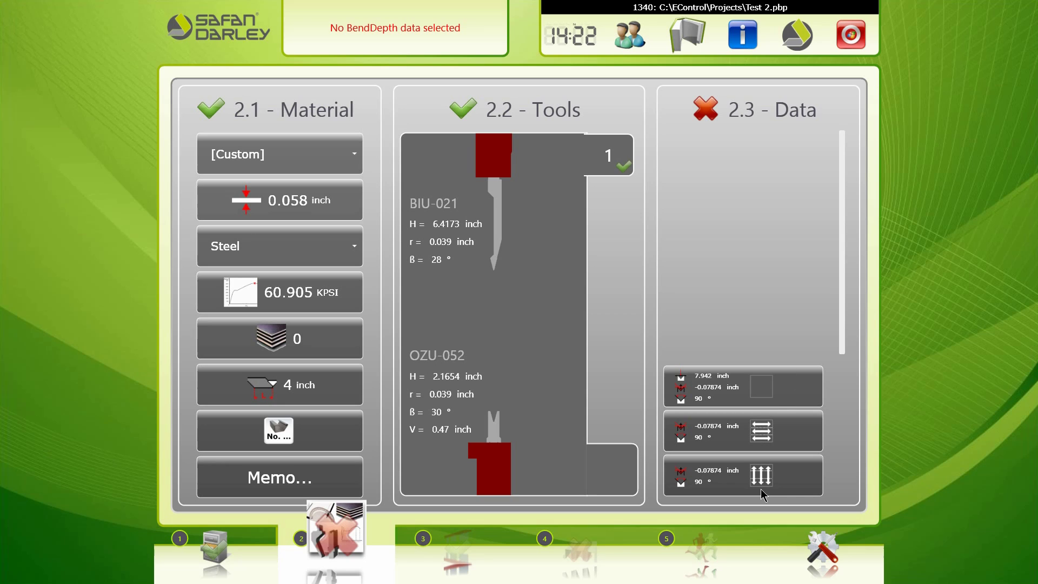
Open the test bend for the first data row, leaving automatic values switched on
{"action": "left_click", "coordinate": [770, 389]}
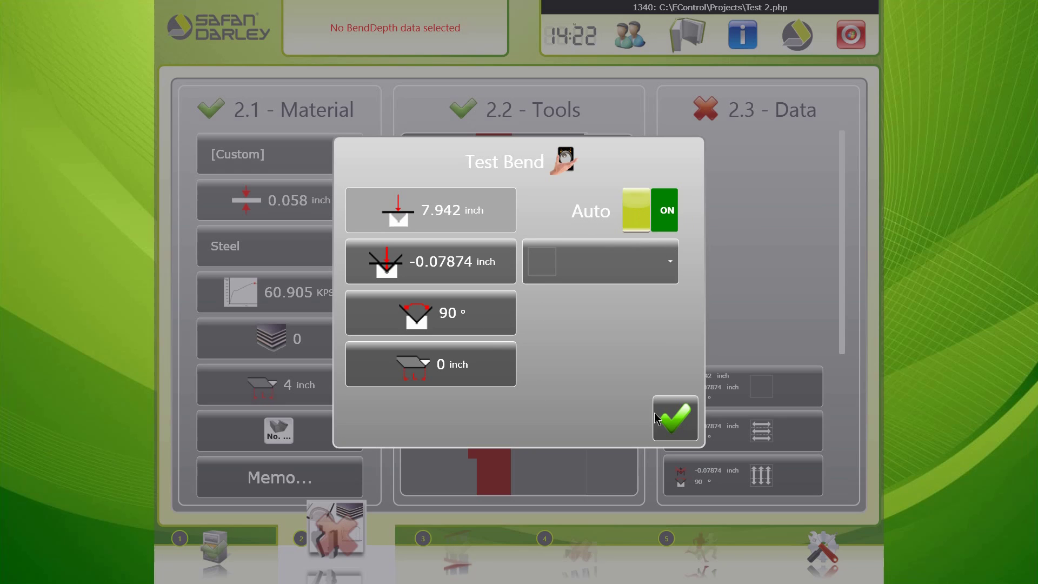
{"action": "left_click", "coordinate": [634, 215]}
{"action": "left_click", "coordinate": [635, 215]}
{"action": "left_click", "coordinate": [635, 215]}
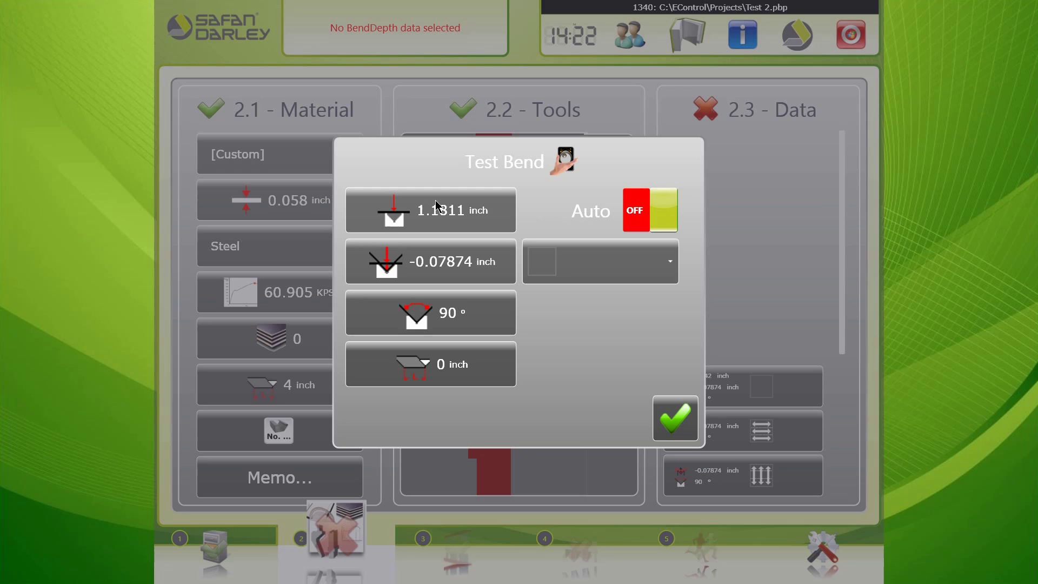
{"action": "left_click", "coordinate": [634, 214]}
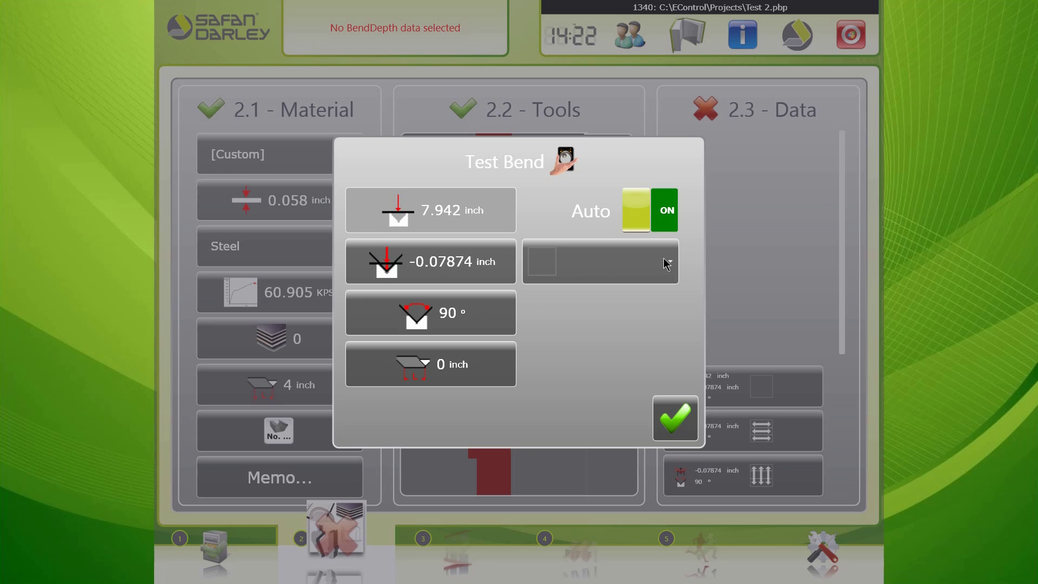
Choose the blank bend-row option and set the bend length to 4 inch
{"action": "left_click", "coordinate": [619, 261]}
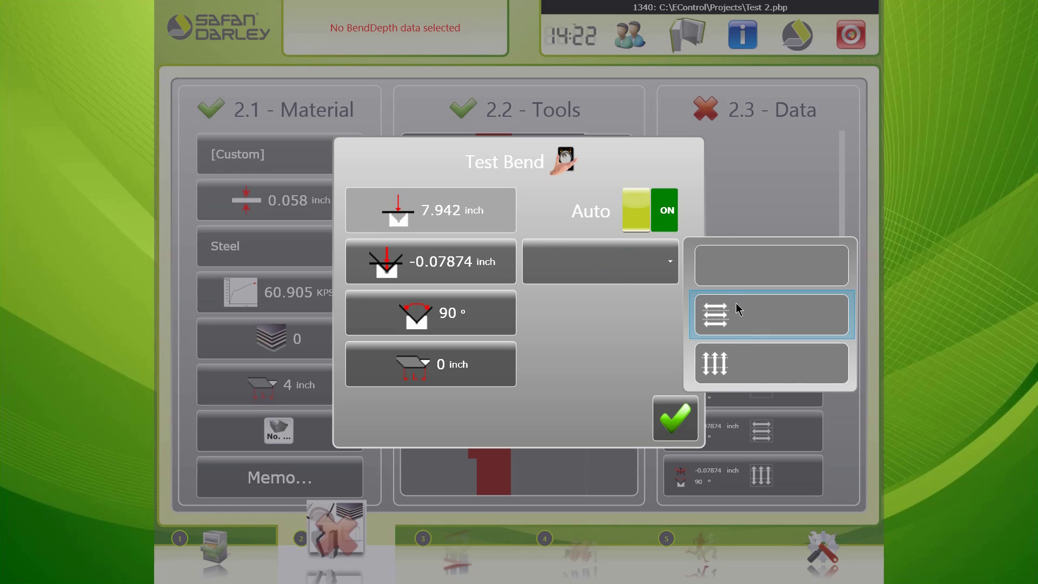
{"action": "left_click", "coordinate": [728, 258]}
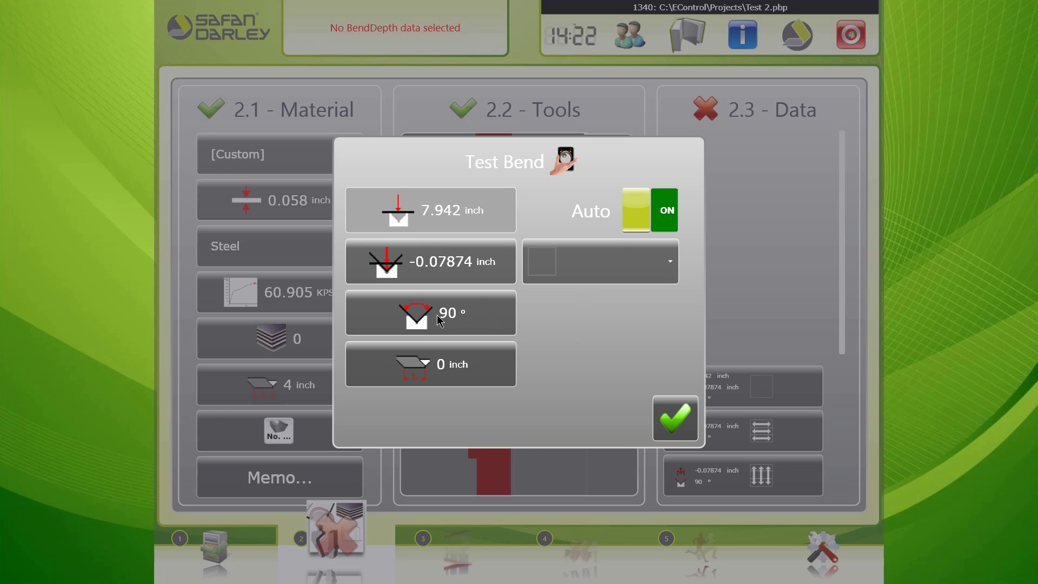
{"action": "left_click", "coordinate": [432, 362]}
{"action": "left_click", "coordinate": [385, 295]}
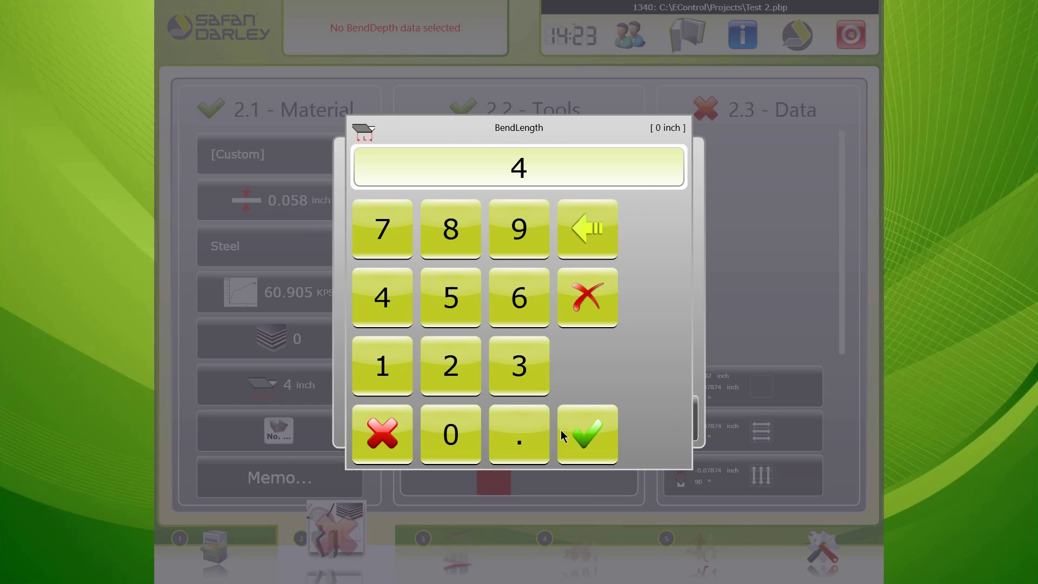
{"action": "left_click", "coordinate": [587, 437]}
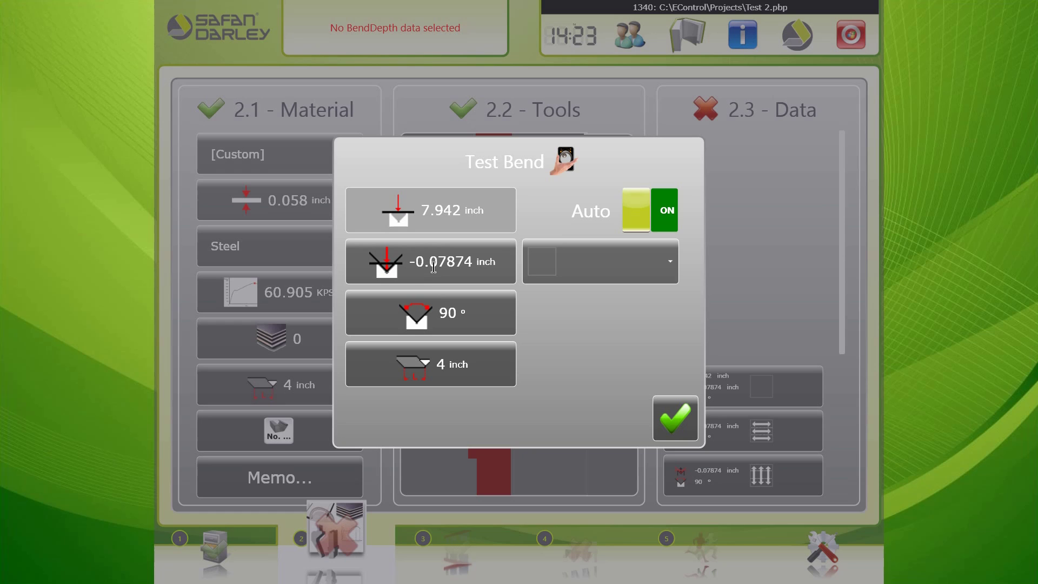
Open the position keypad from the -0.07874 inch field and select handwheel input
{"action": "left_click", "coordinate": [403, 260]}
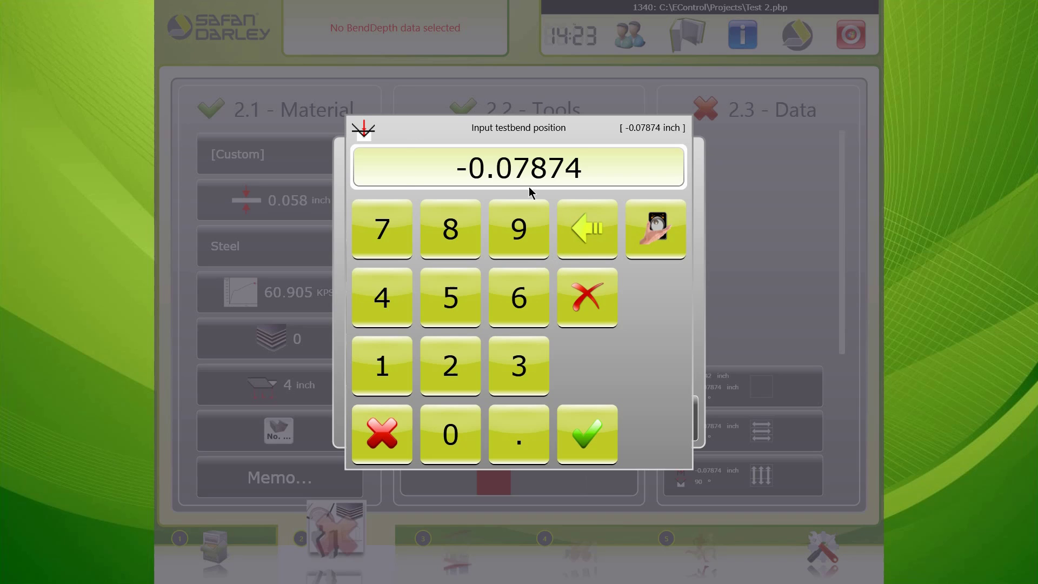
{"action": "left_click", "coordinate": [654, 231]}
Keep the test-bend position at -0.07874 inch and change the measured test angle from 90° to 85°
{"action": "left_click", "coordinate": [588, 428]}
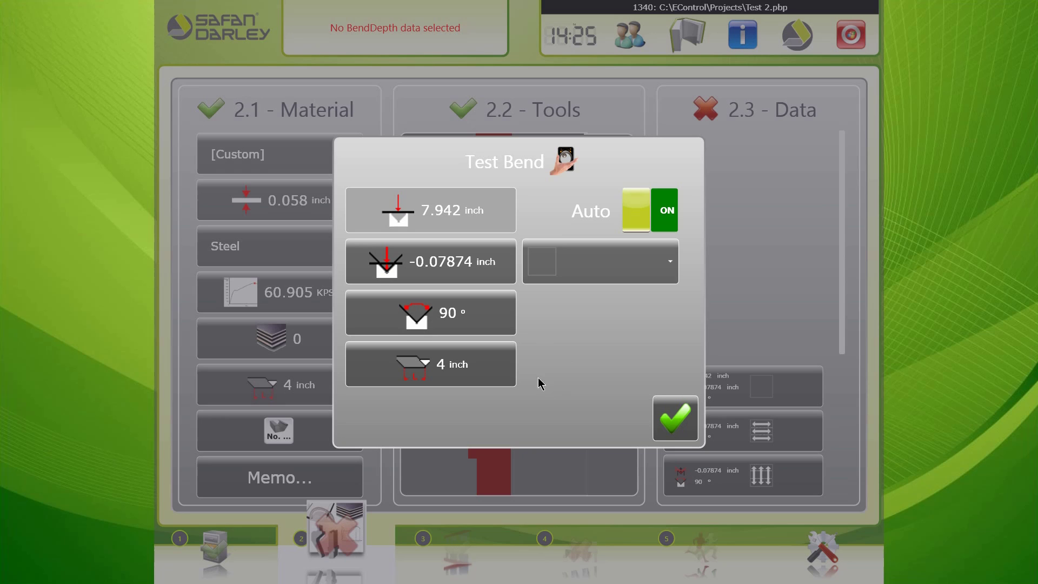
{"action": "left_click", "coordinate": [447, 316]}
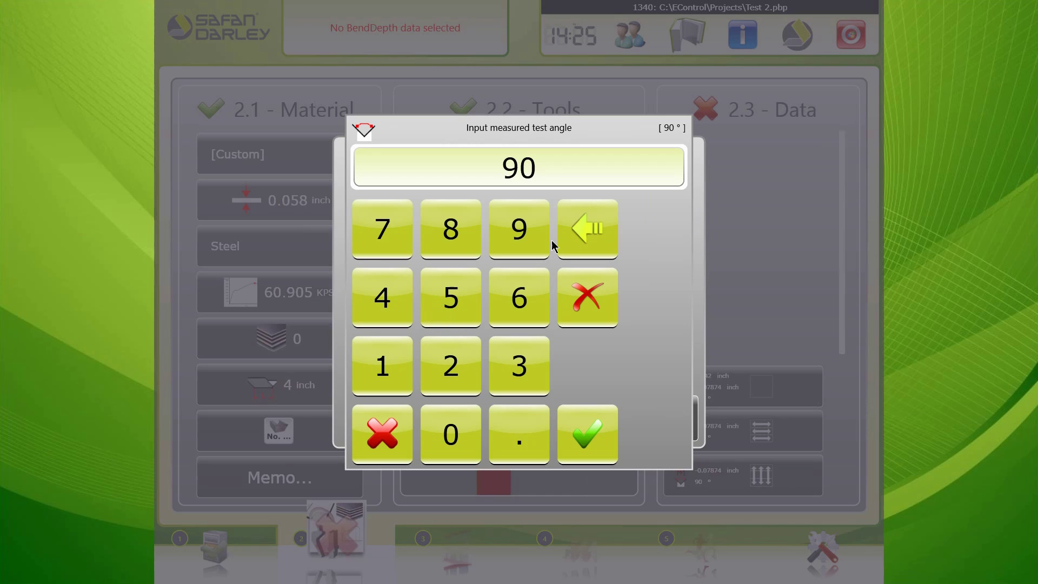
{"action": "left_click", "coordinate": [515, 161]}
{"action": "left_click", "coordinate": [598, 295]}
{"action": "left_click", "coordinate": [434, 226]}
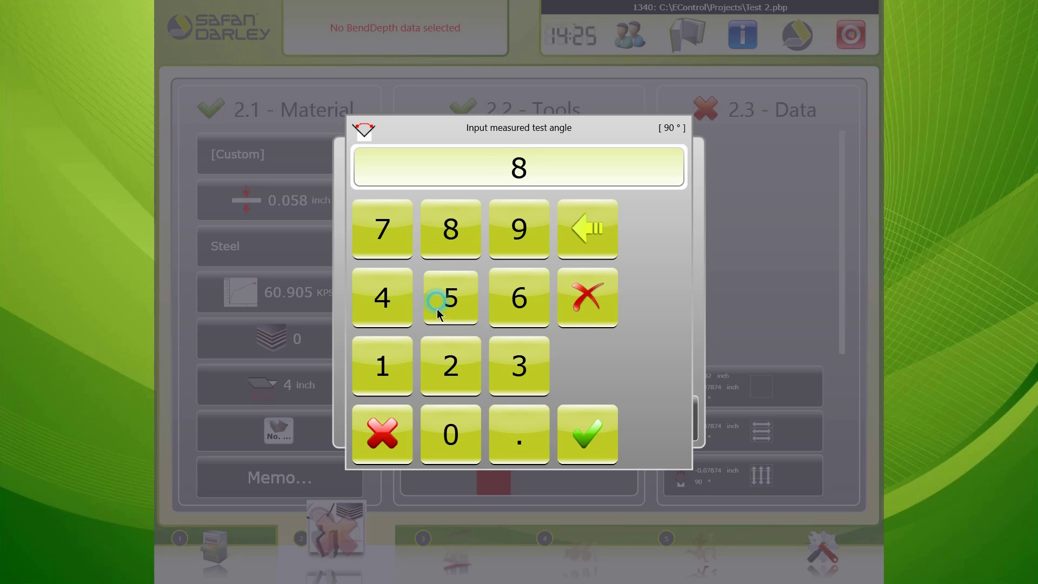
{"action": "left_click", "coordinate": [440, 297]}
{"action": "left_click", "coordinate": [586, 435]}
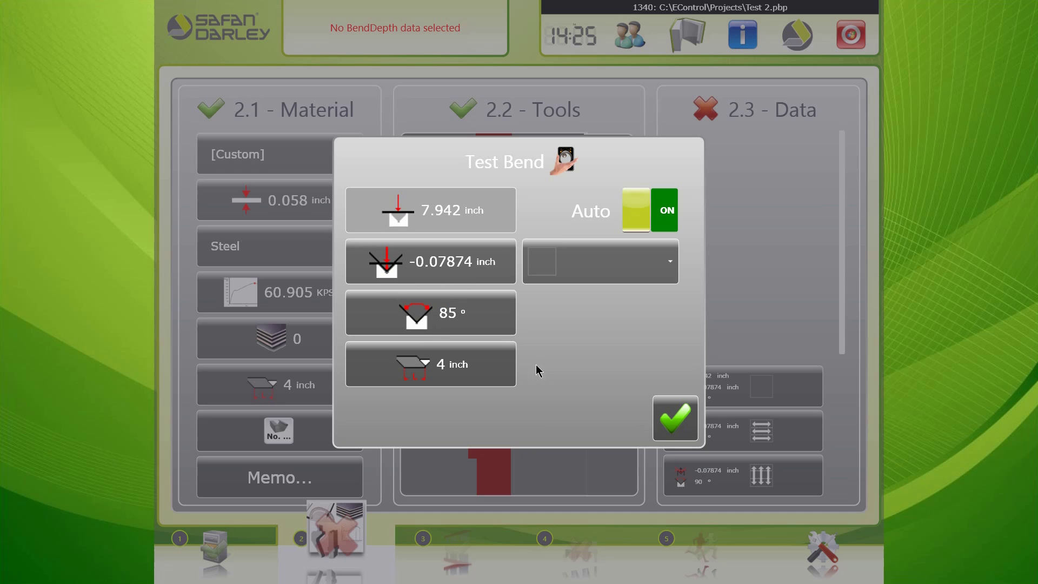
Apply the 85° test-bend result to Test 2's data and go to the step-3 tool layout
{"action": "left_click", "coordinate": [675, 417]}
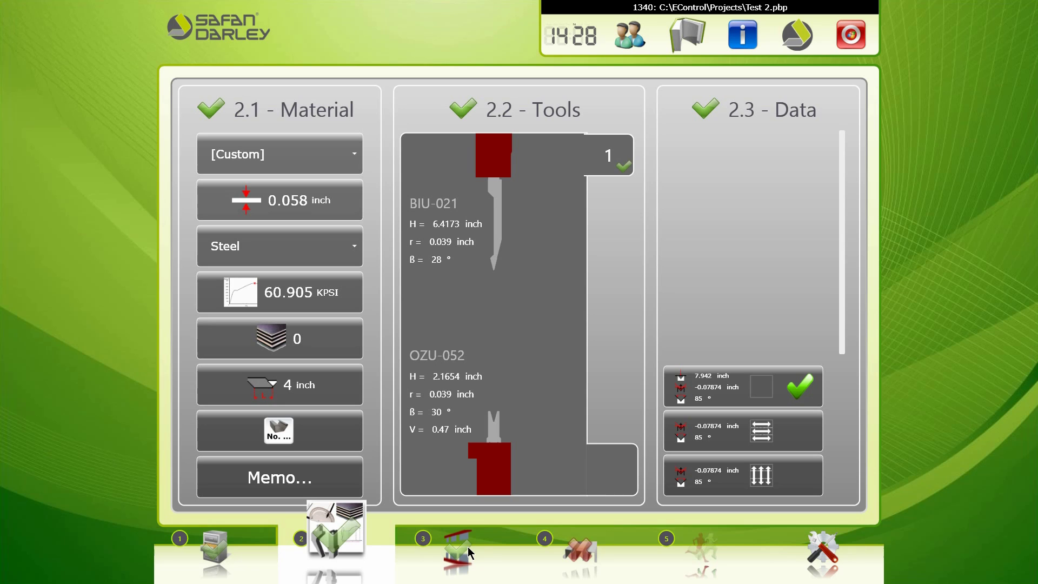
{"action": "left_click", "coordinate": [453, 565]}
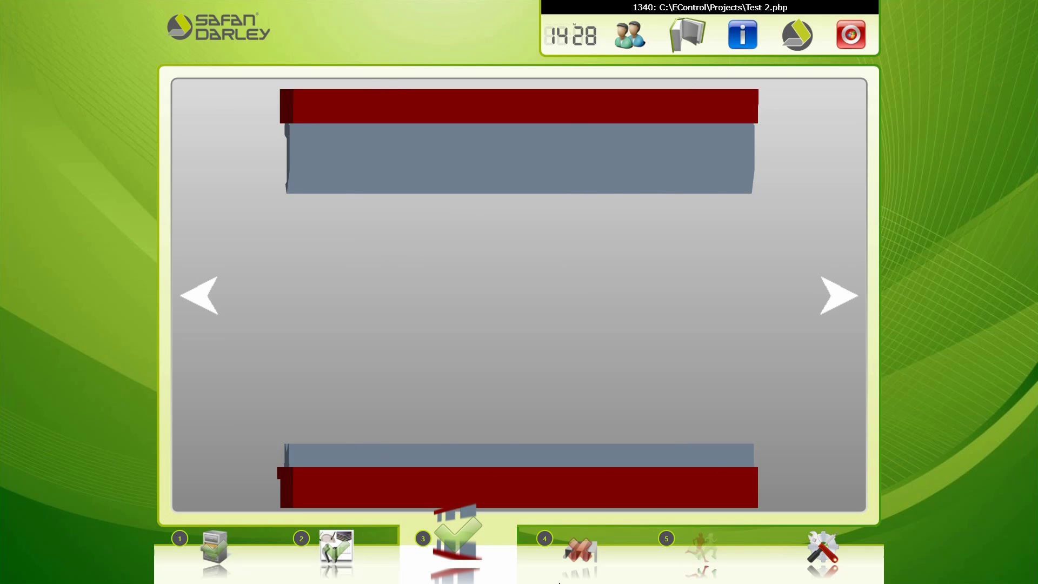
On the step-4 bend page, change the bending angle from 180° to 90°
{"action": "left_click", "coordinate": [586, 559]}
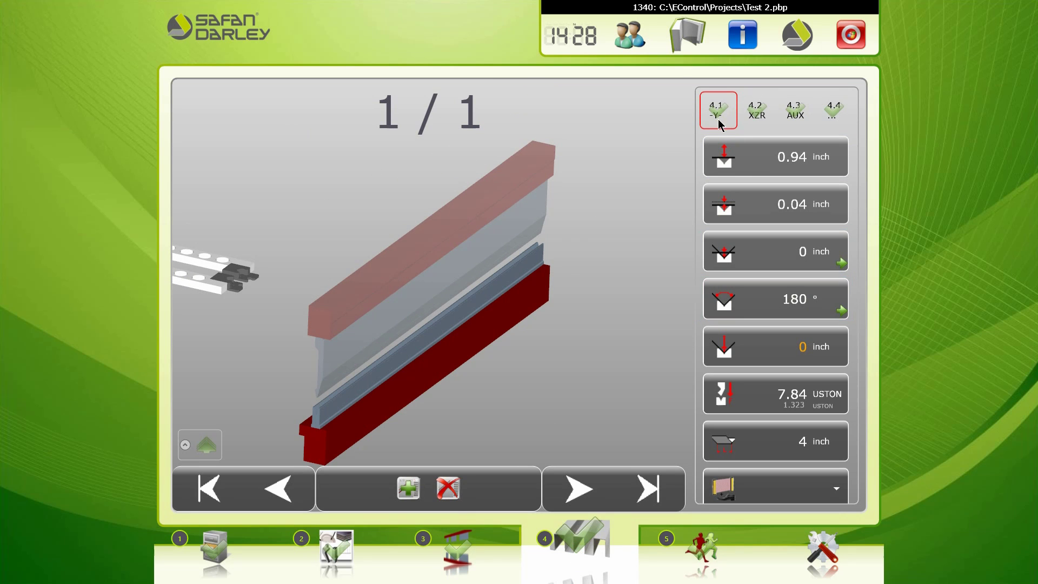
{"action": "left_click", "coordinate": [796, 301]}
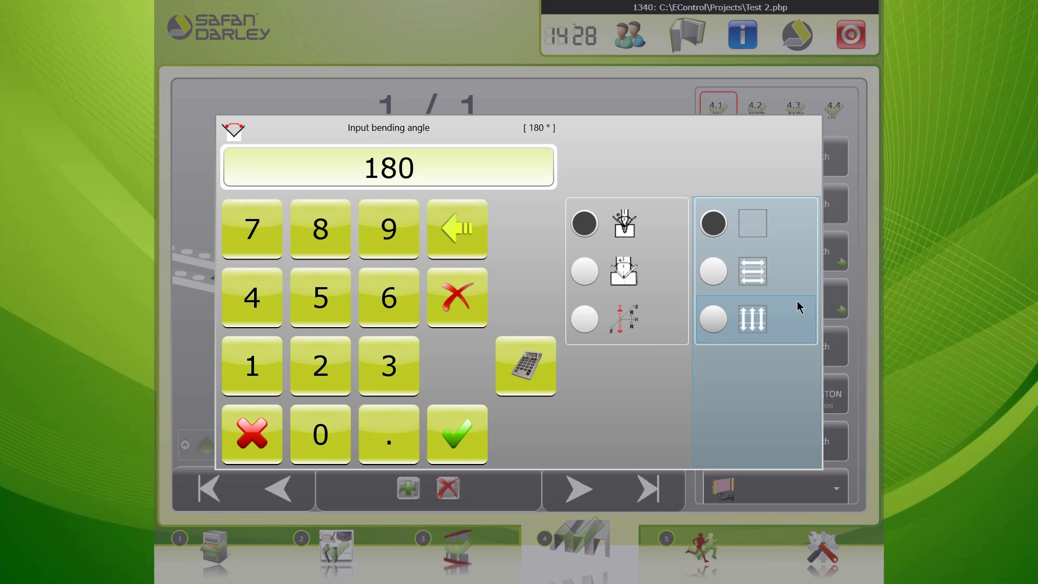
{"action": "left_click", "coordinate": [393, 217]}
{"action": "left_click", "coordinate": [319, 432]}
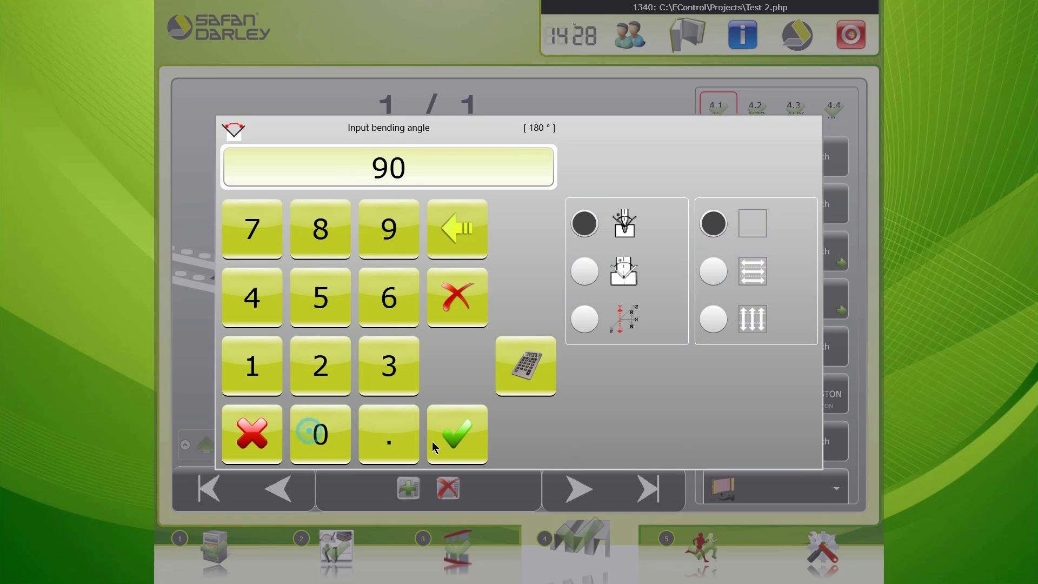
{"action": "left_click", "coordinate": [458, 433]}
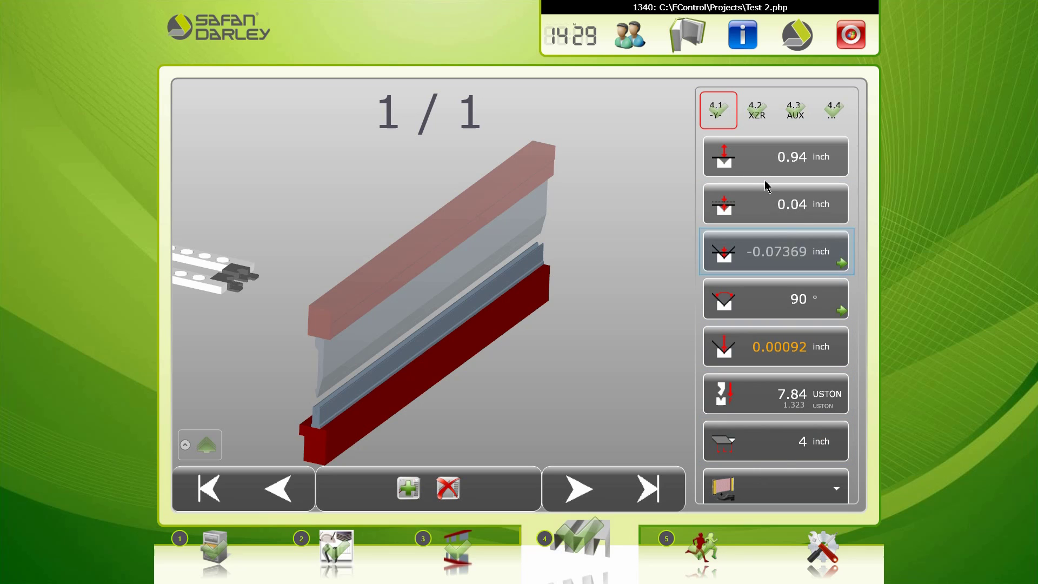
Set the X back-gauge position to 2 inch instead of 19.685 in the XZR values
{"action": "left_click", "coordinate": [758, 111]}
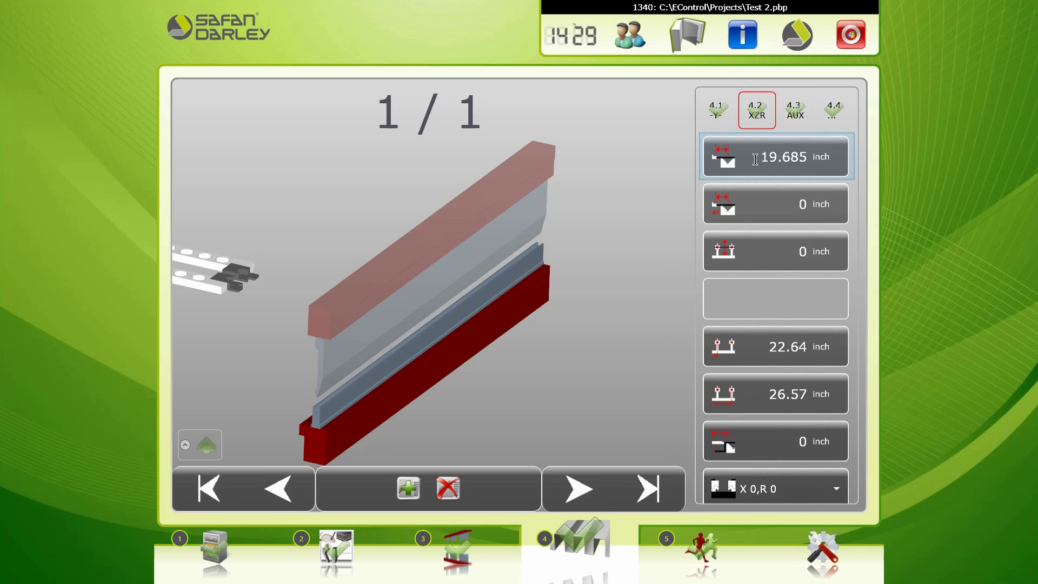
{"action": "left_click", "coordinate": [754, 159]}
{"action": "left_click", "coordinate": [390, 361]}
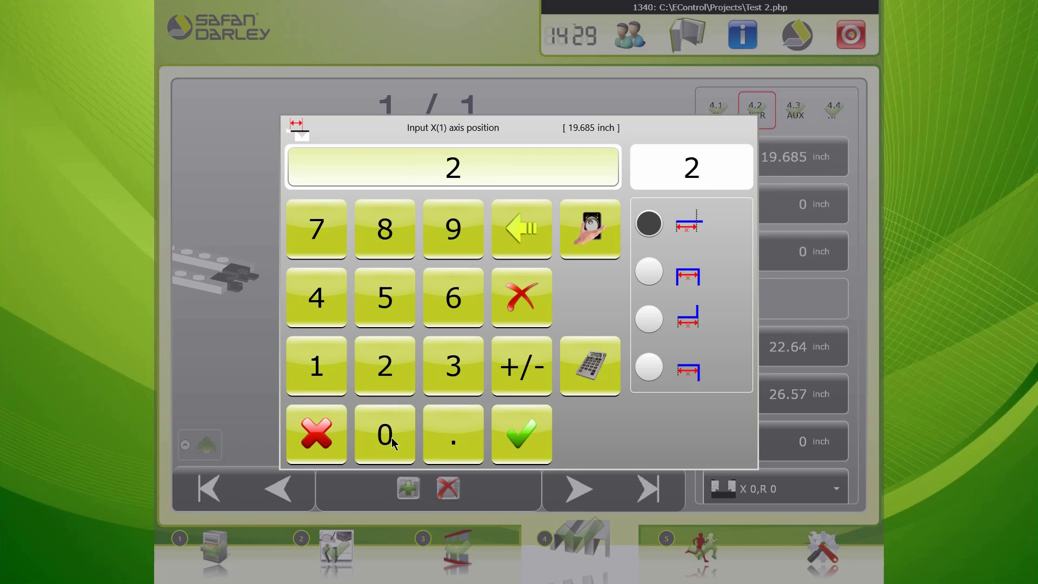
{"action": "left_click", "coordinate": [440, 441]}
{"action": "left_click", "coordinate": [518, 434]}
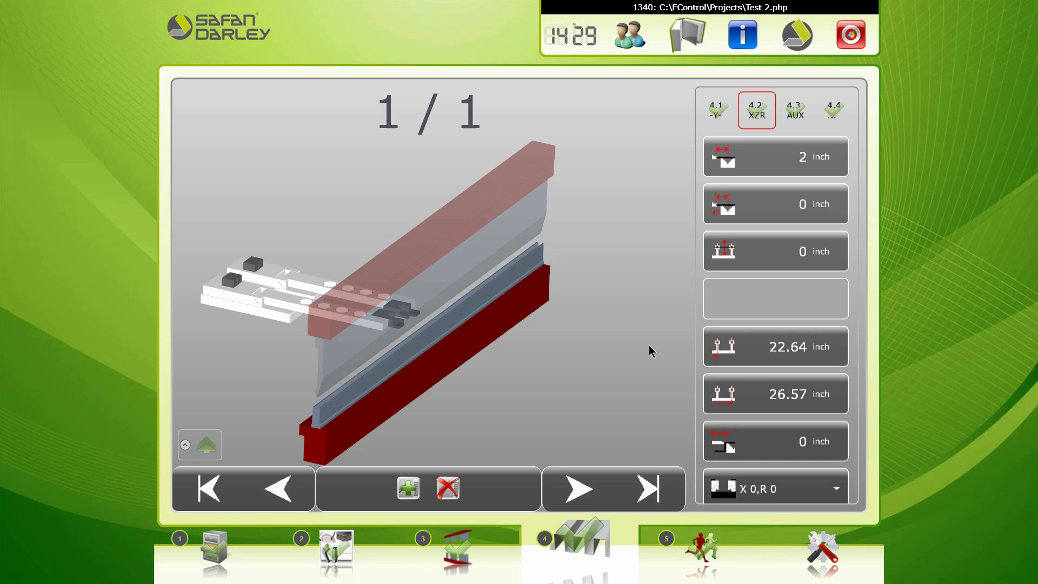
Switch to the step-5 production screen showing bend 1/1 at 90° with X at 2
{"action": "left_click", "coordinate": [701, 554]}
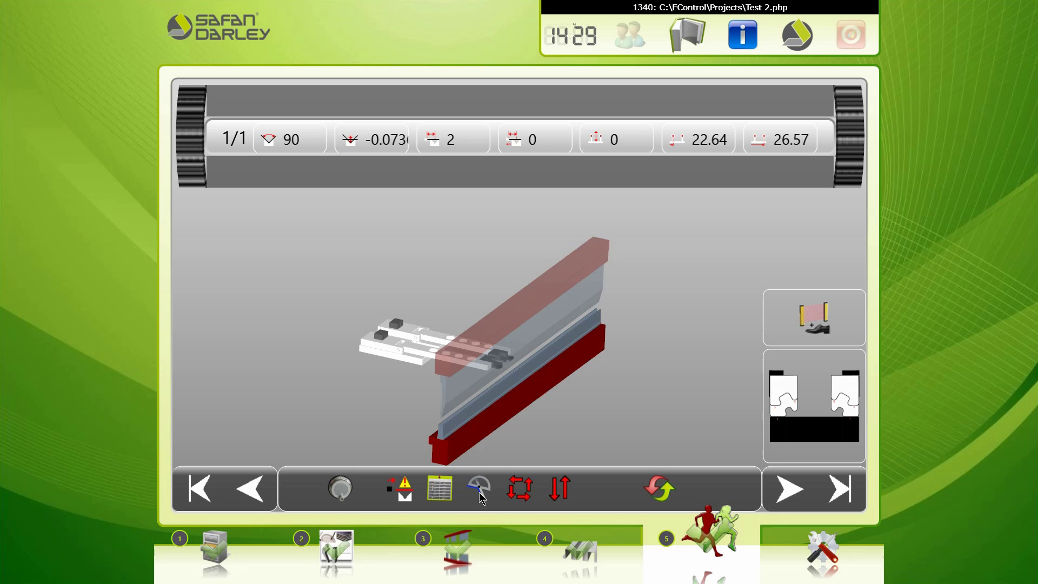
Enter a bend-angle correction of 91 and confirm it
{"action": "left_click", "coordinate": [480, 493]}
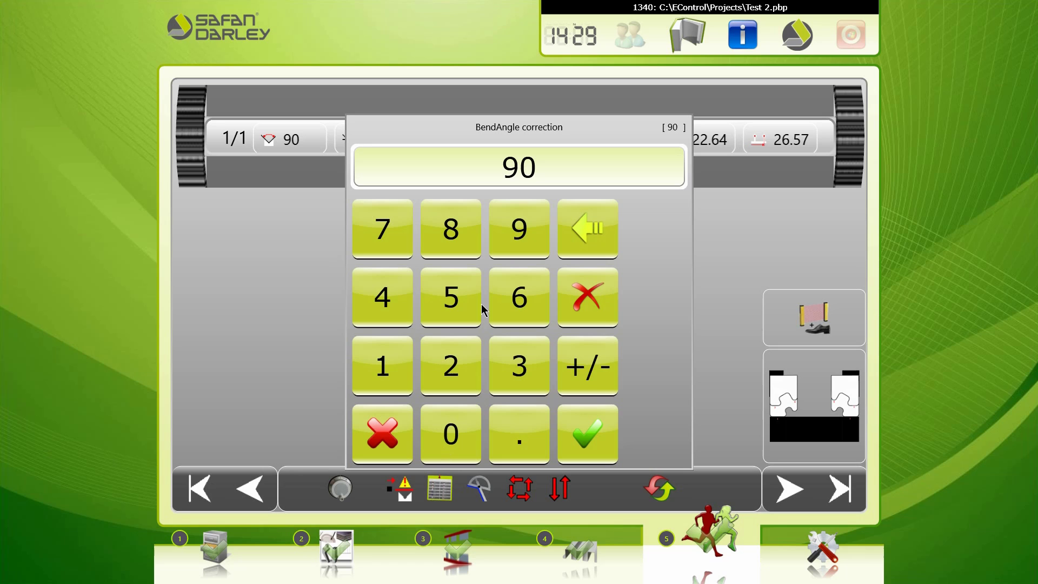
{"action": "left_click", "coordinate": [521, 225]}
{"action": "left_click", "coordinate": [380, 363]}
{"action": "left_click", "coordinate": [594, 443]}
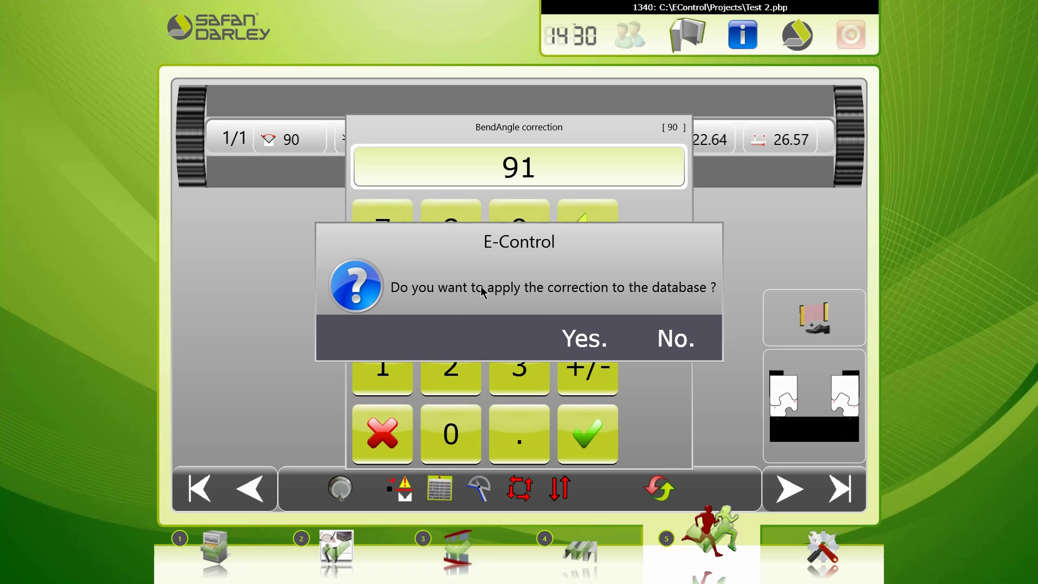
Answer Yes to save the 91 bend-angle correction to the material database
{"action": "left_click", "coordinate": [583, 346]}
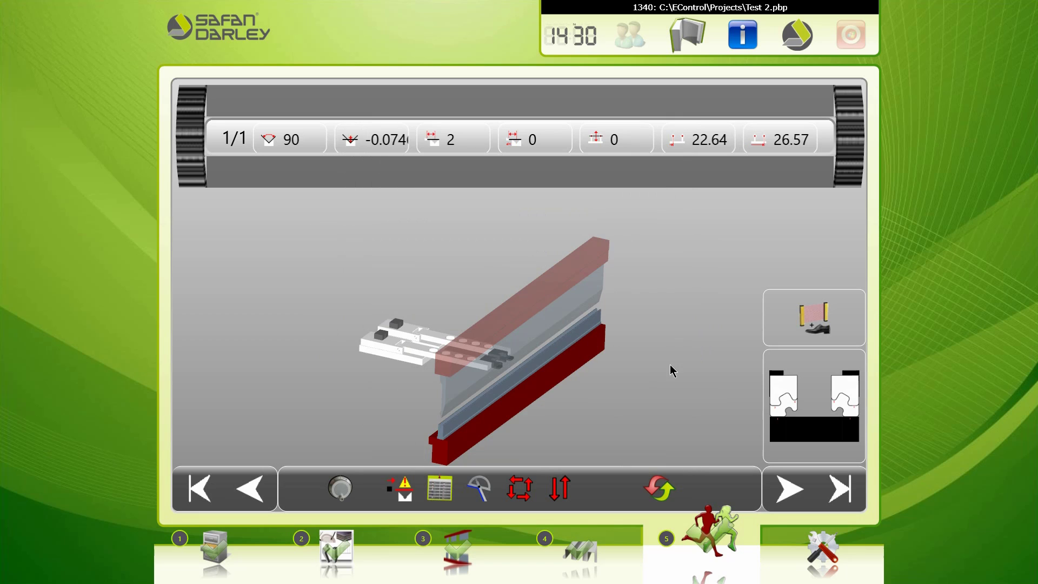